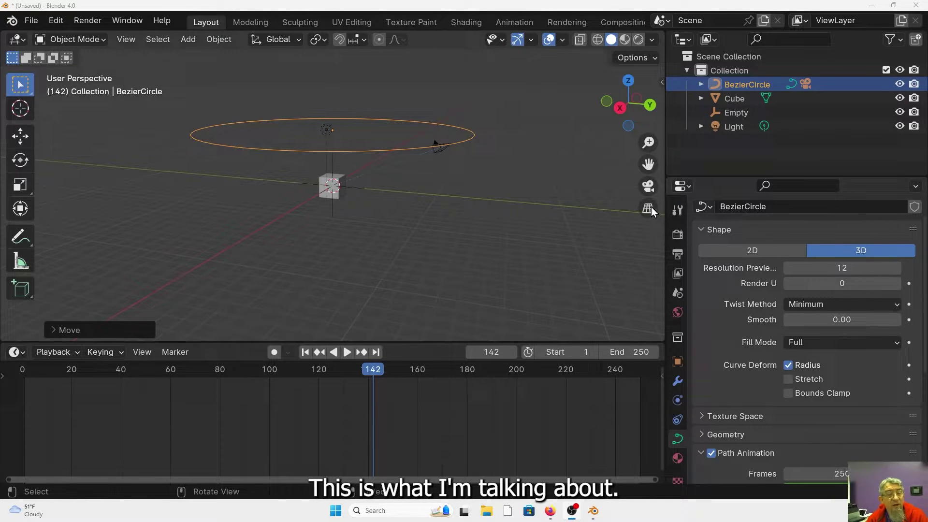
Step: Play the finished example's animation from the first frame through the camera view
click(646, 187)
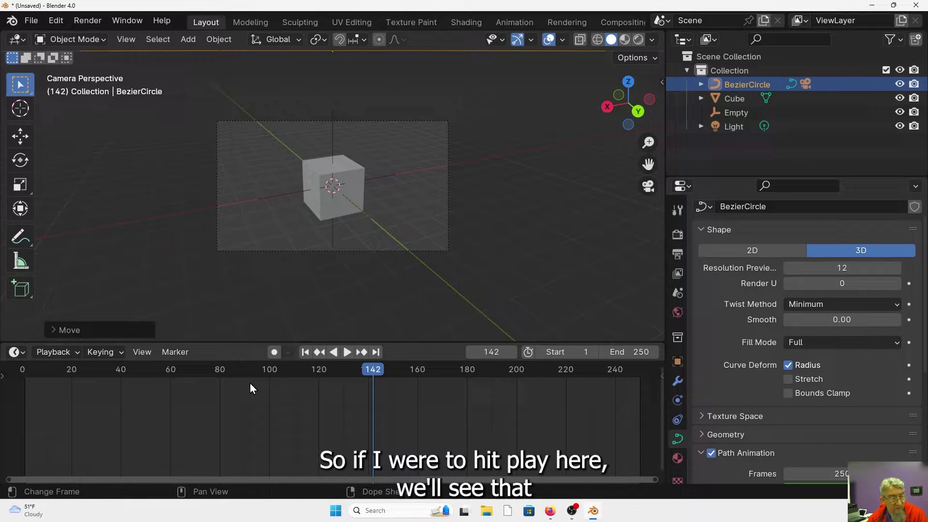
click(306, 352)
click(347, 352)
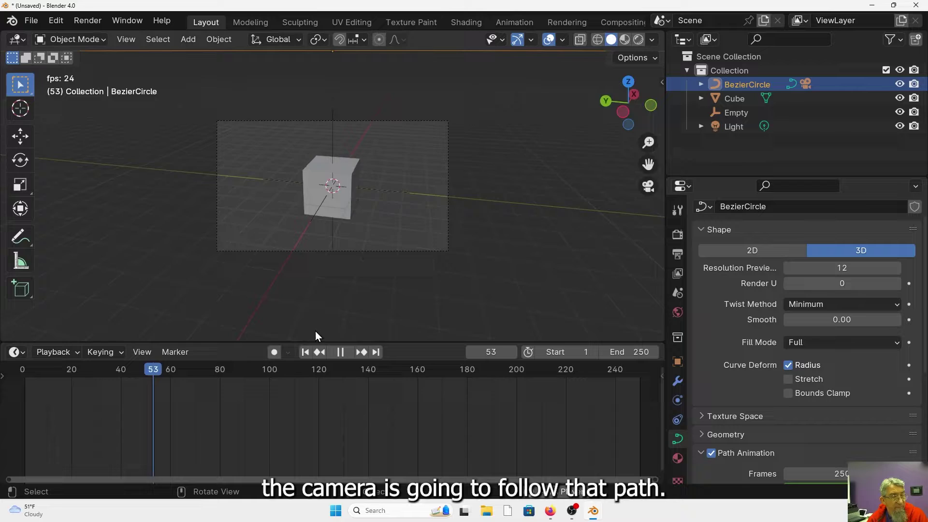
Step: Split the 3D viewport vertically, watch the camera circle the path in a second perspective view, and return playback to the first frame
right_click(663, 226)
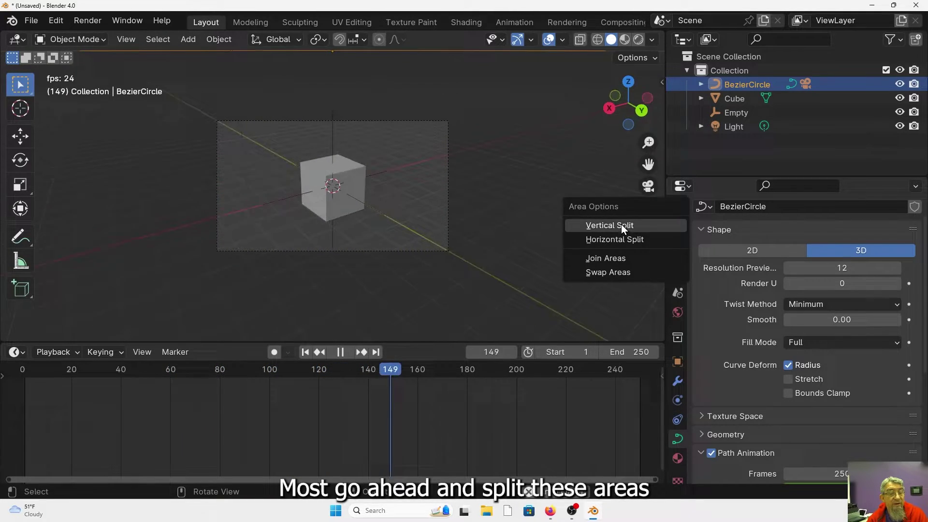
click(621, 225)
click(387, 195)
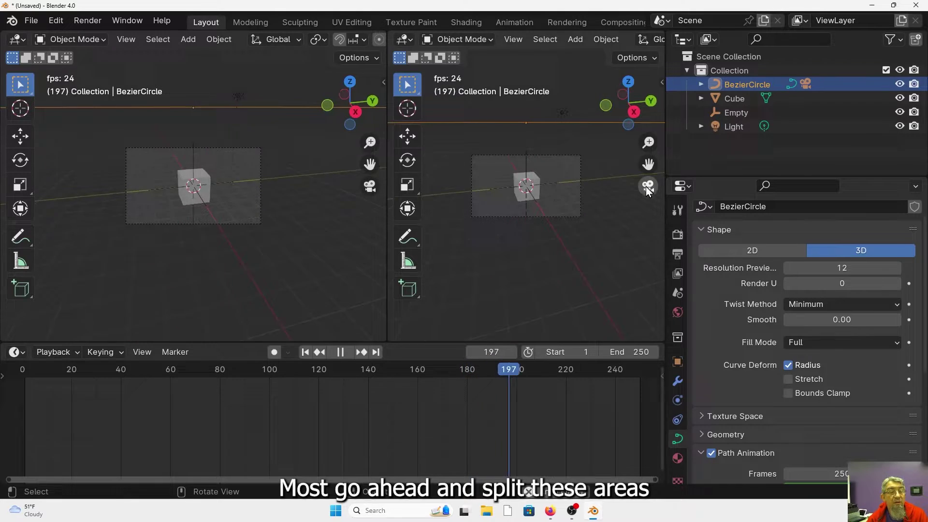
middle_drag(602, 111, 546, 233)
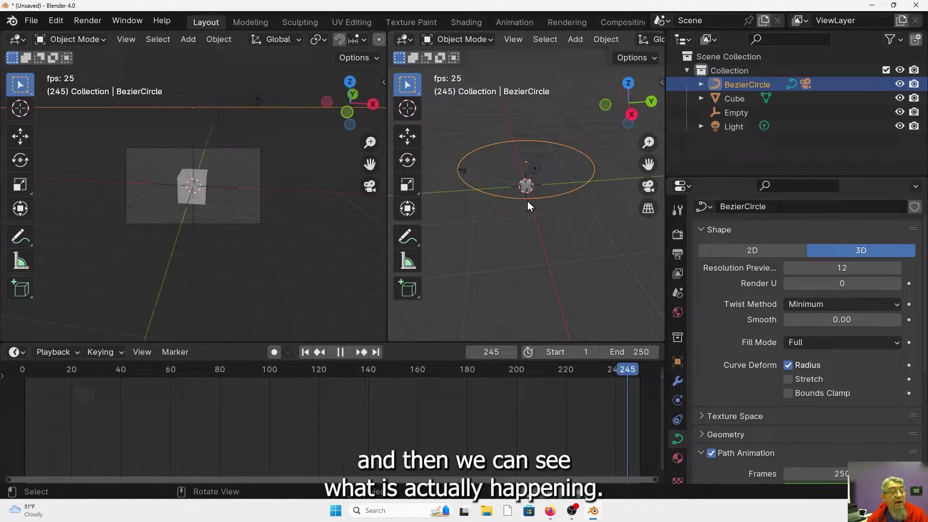
scroll(532, 207, up, 4)
middle_drag(227, 198, 187, 201)
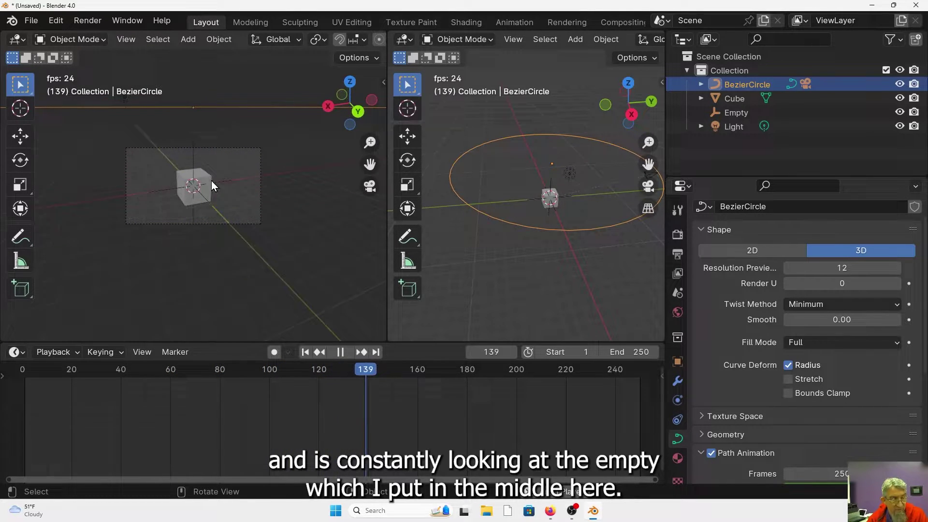
click(340, 352)
click(305, 352)
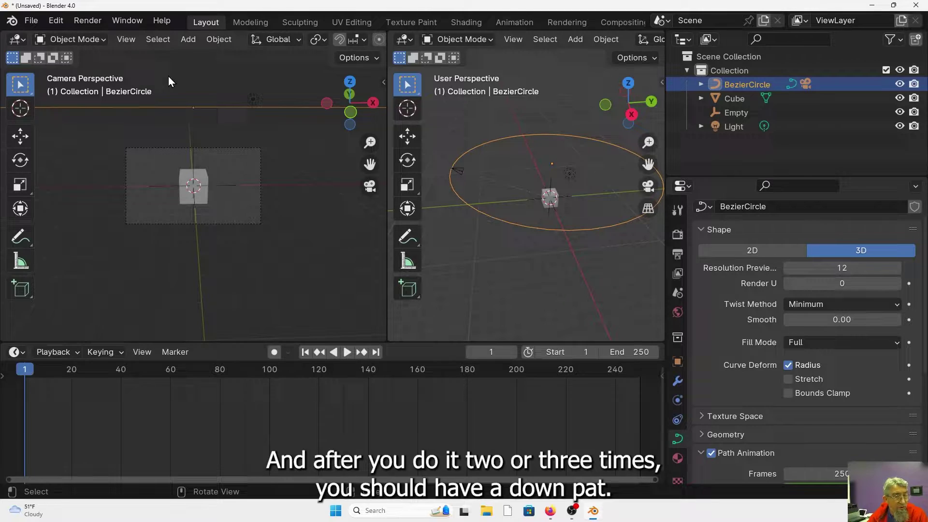
Step: Create a new General file, discarding the changes to the example scene
click(35, 22)
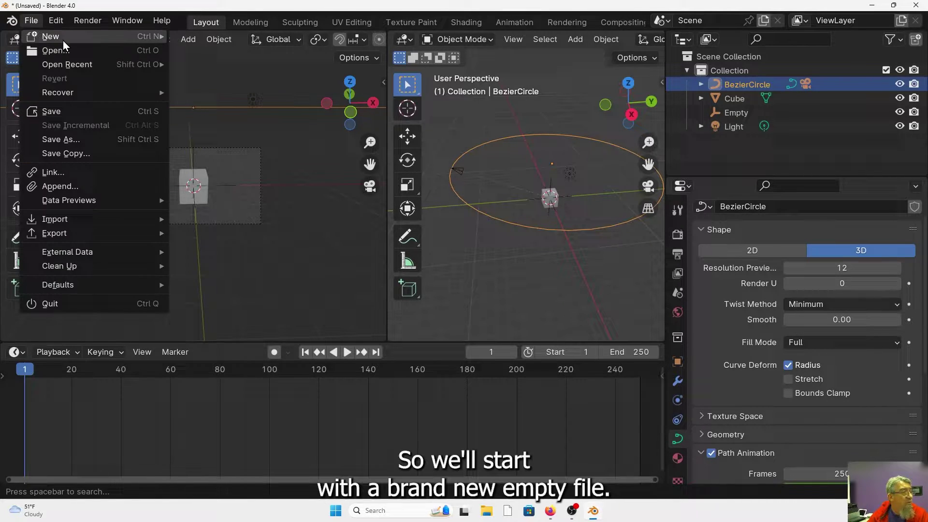
mouse_move(60, 36)
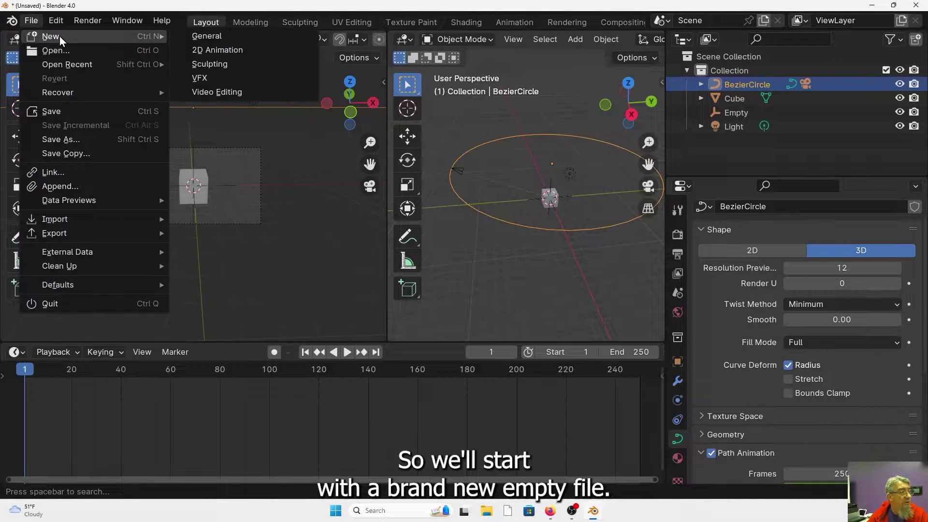
click(221, 34)
click(470, 280)
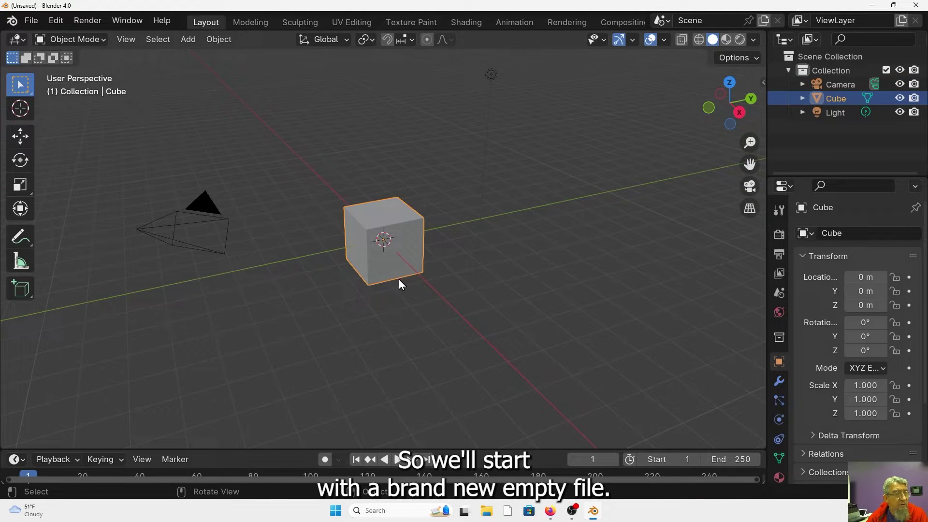
Step: Add a Bezier circle curve at the cube and scale it up to about 14.16
scroll(398, 279, down, 3)
middle_drag(503, 268, 503, 291)
middle_drag(526, 344, 541, 304)
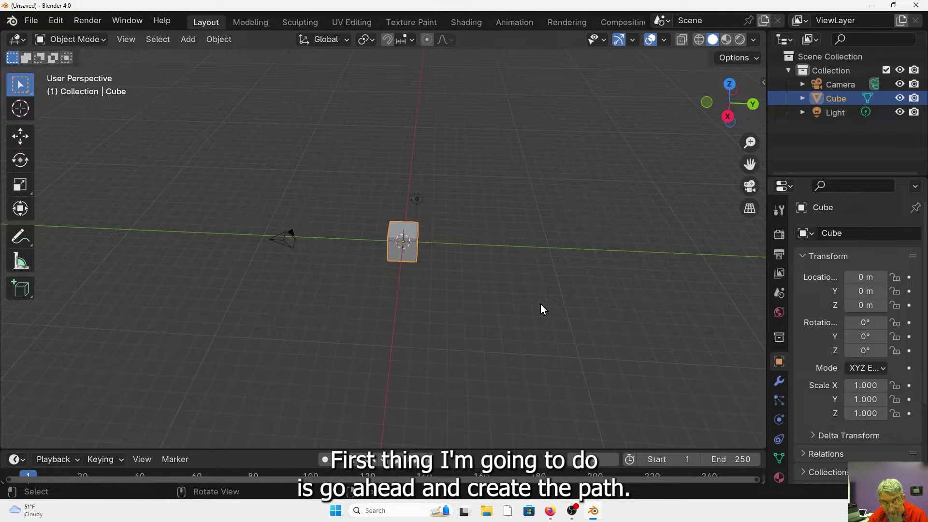
key(shift+a)
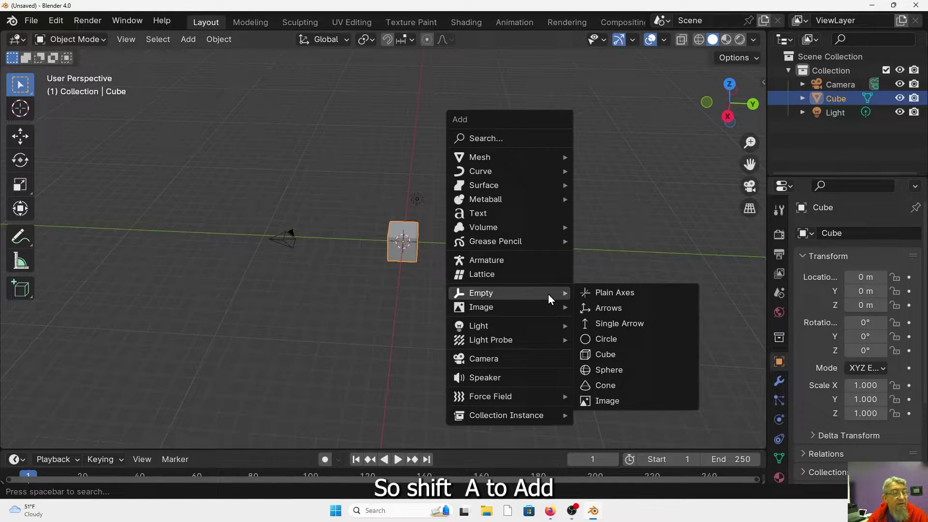
mouse_move(497, 158)
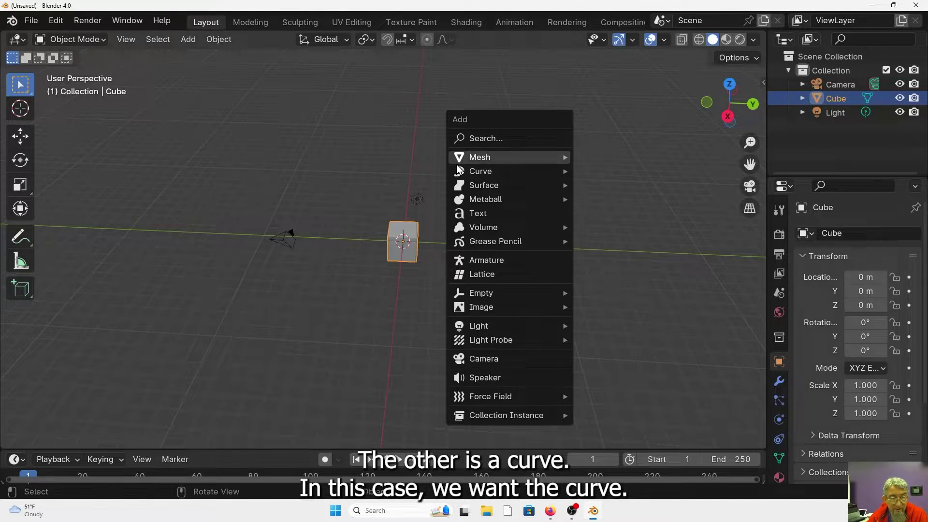
click(608, 184)
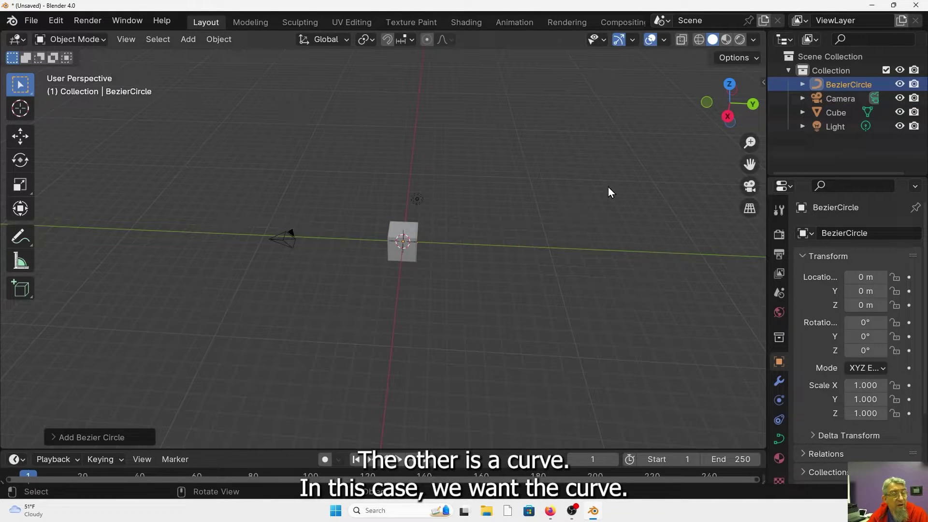
key(s)
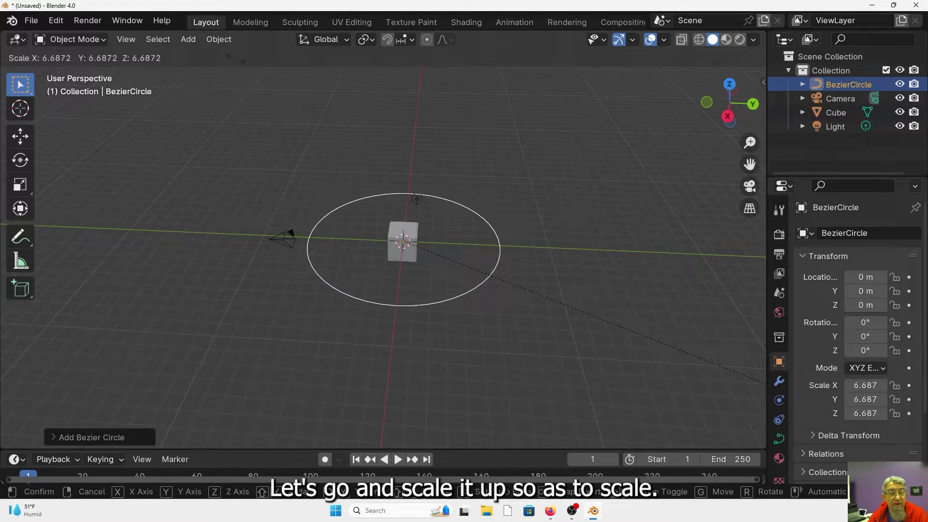
click(150, 279)
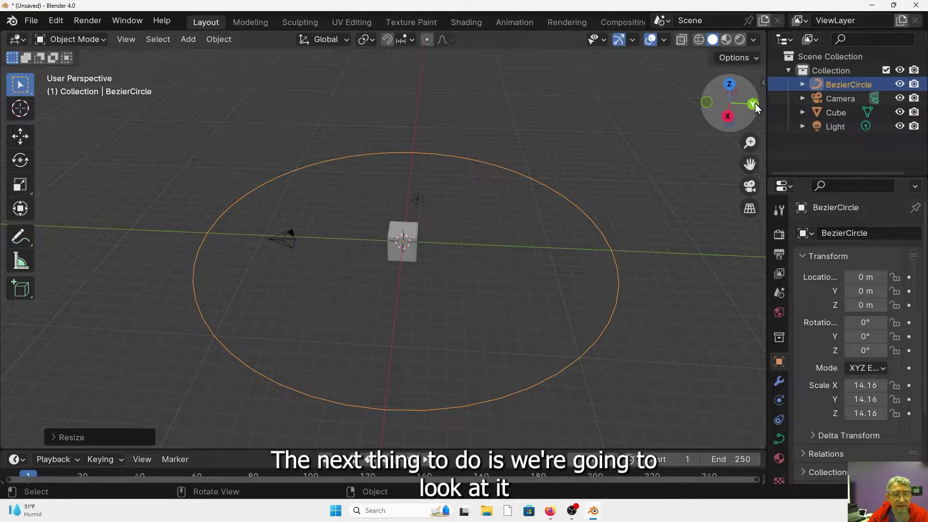
Step: In top view, move the camera with Z locked onto the circle's edge at about X 0.01 m, Y -14.13 m
click(731, 89)
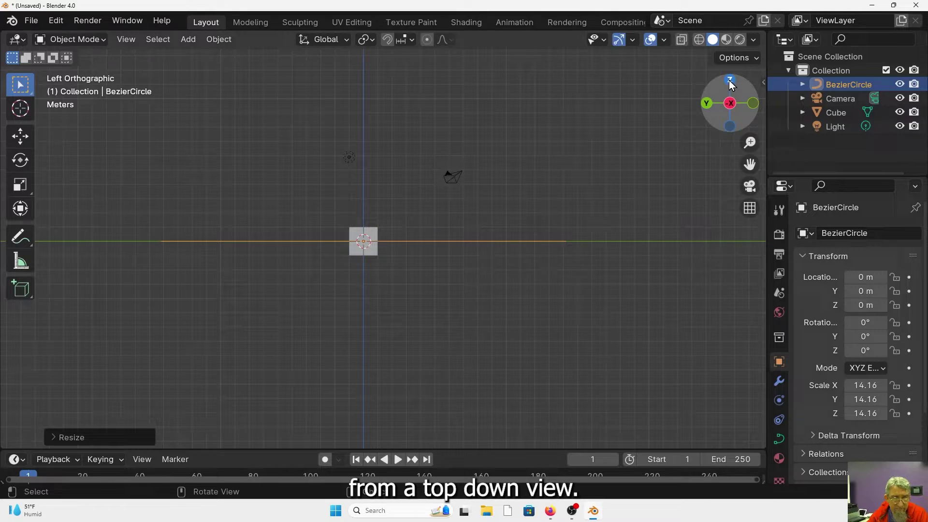
click(731, 80)
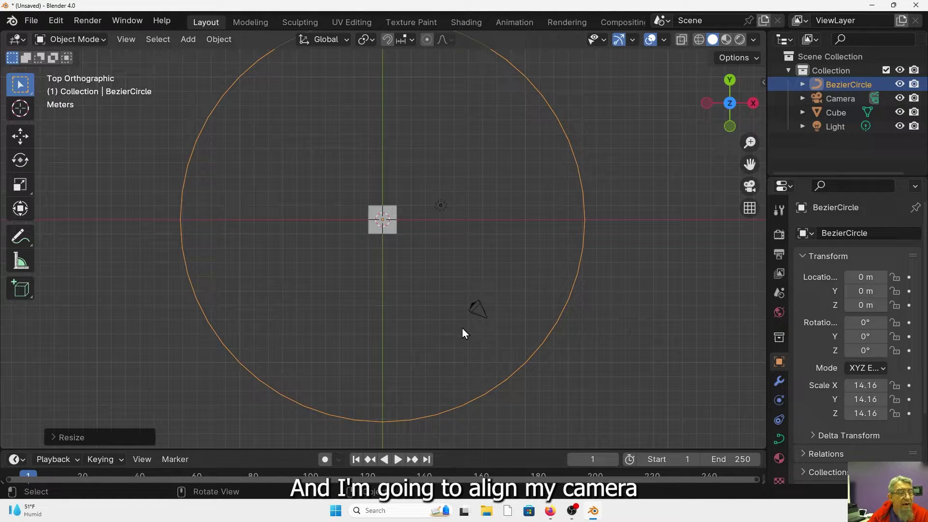
click(485, 321)
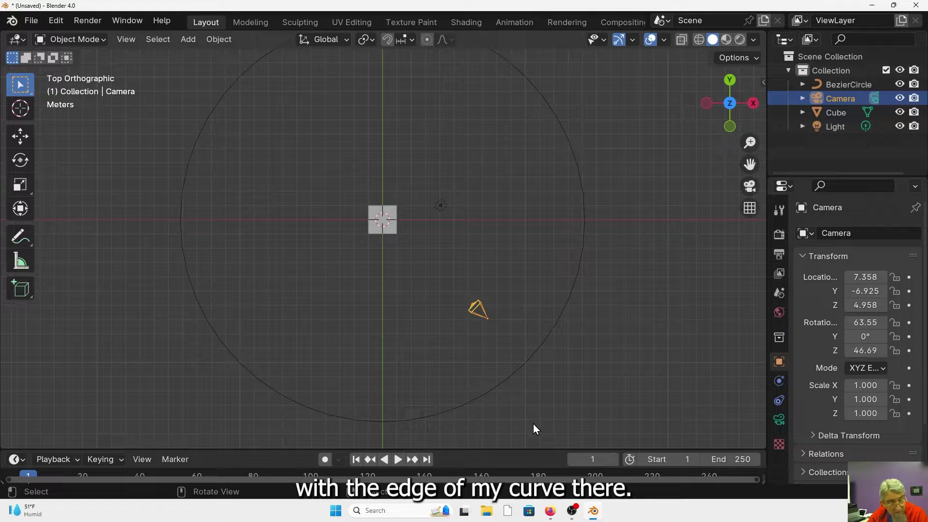
key(g)
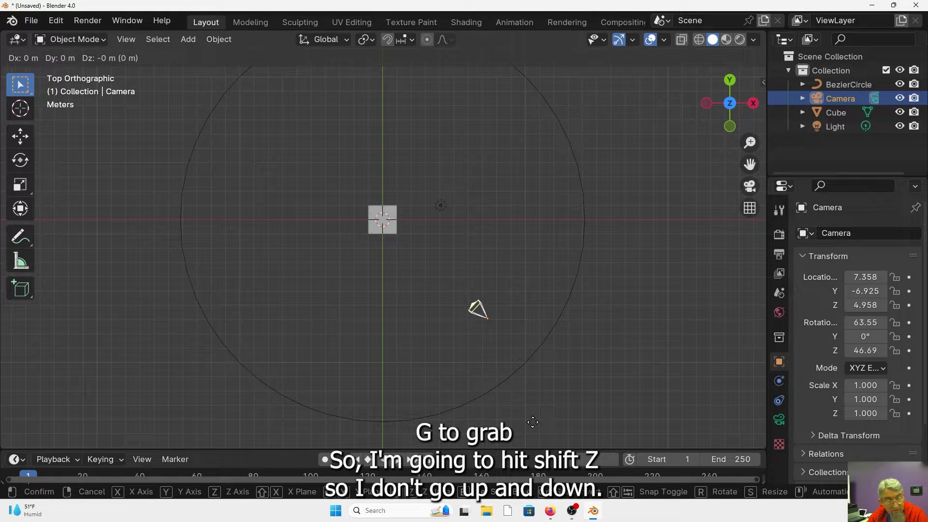
key(shift+z)
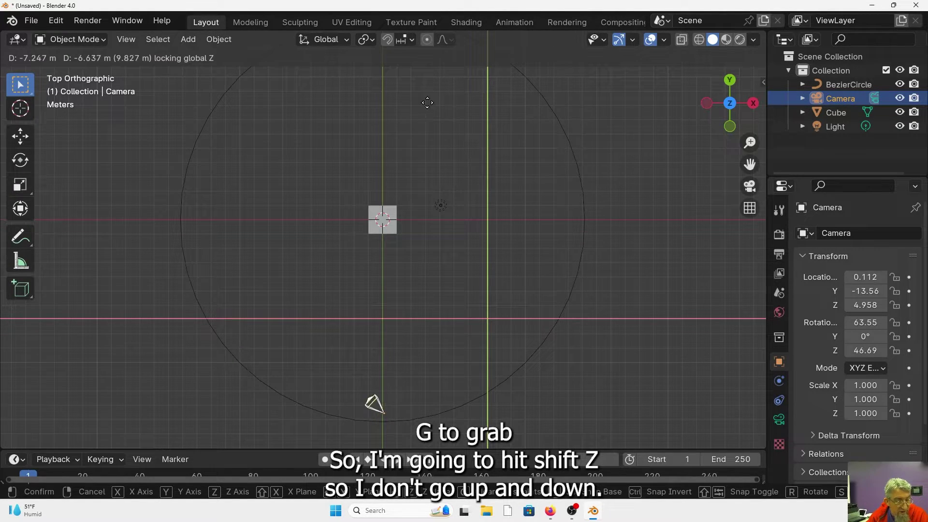
click(429, 109)
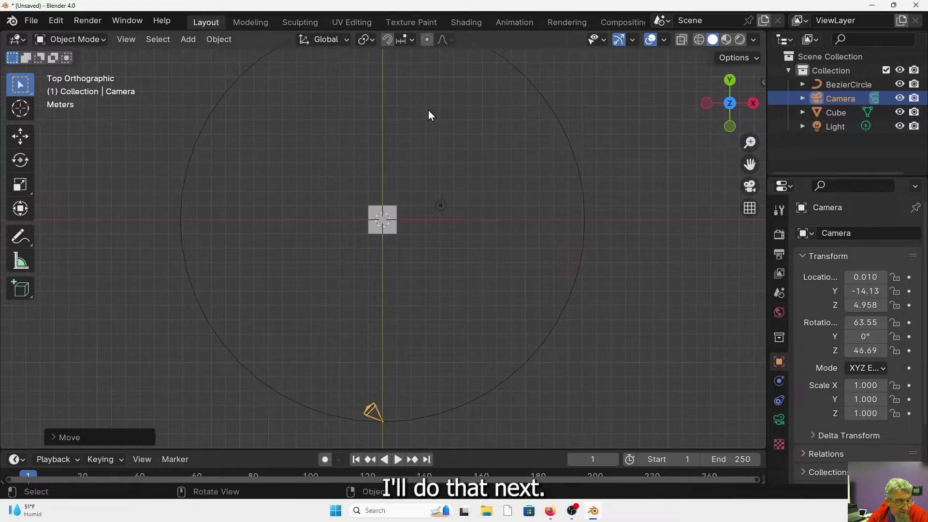
Step: In front view, lower the camera along the Z axis to the circle's plane, at about Z -0.02 m
click(730, 127)
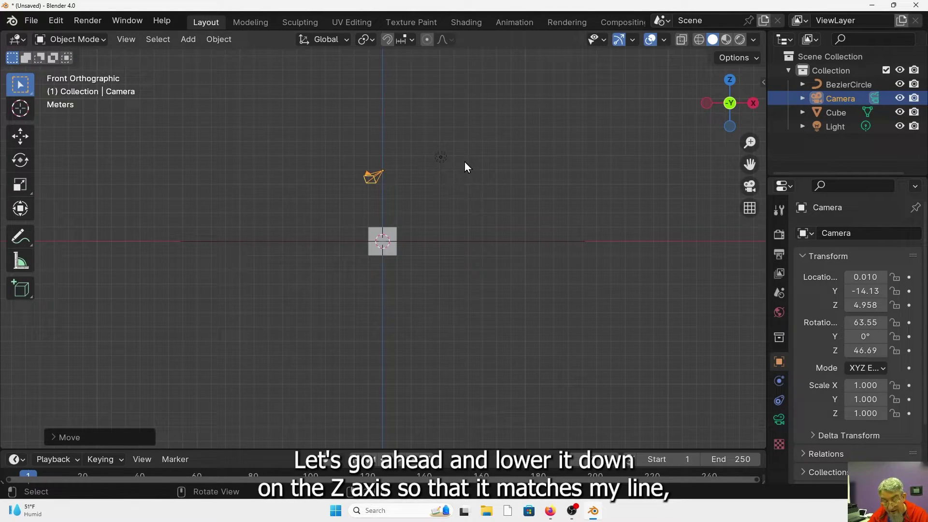
key(g)
key(z)
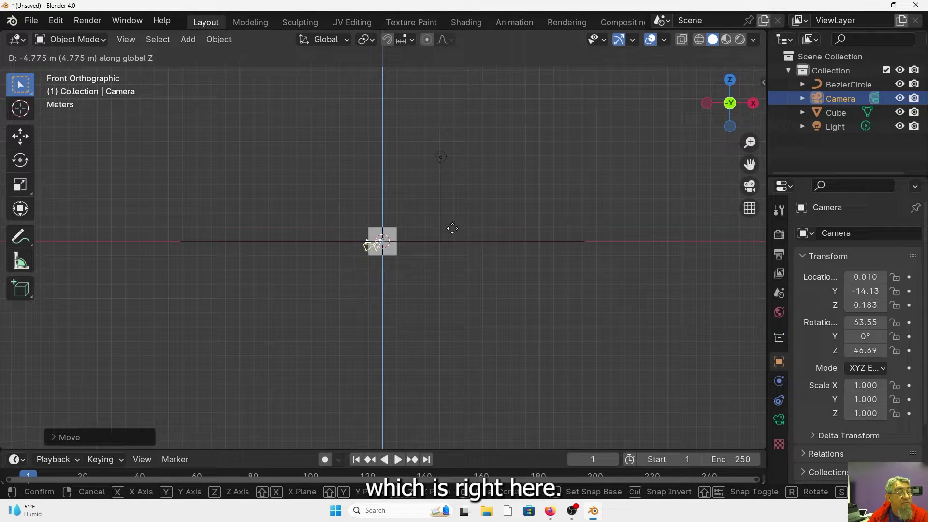
click(456, 245)
Step: Parent the camera to the Bezier circle with the Follow Path option
middle_drag(456, 245, 456, 271)
middle_drag(445, 358, 456, 290)
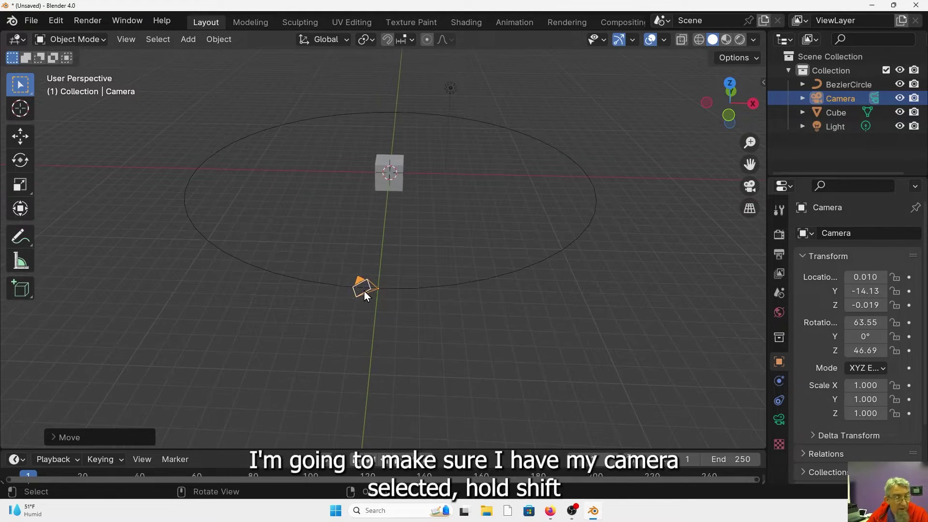
shift+click(515, 273)
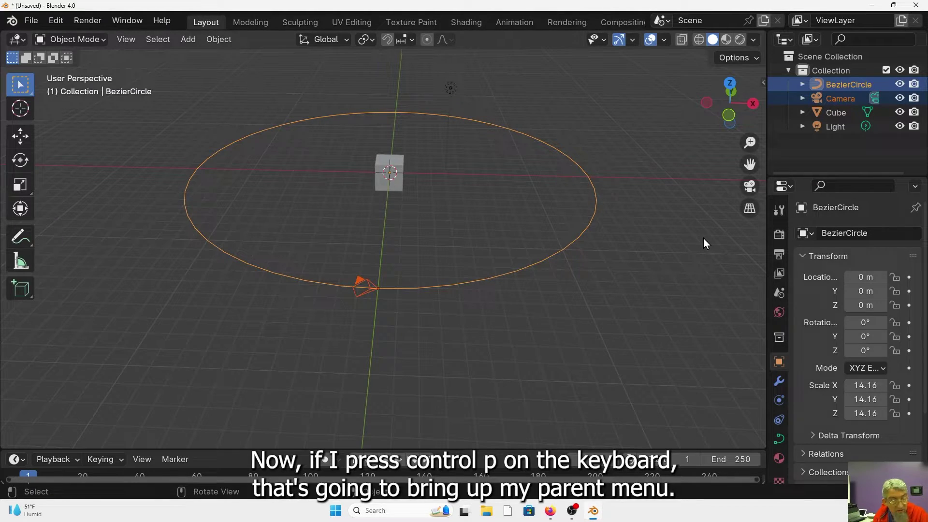
key(ctrl+p)
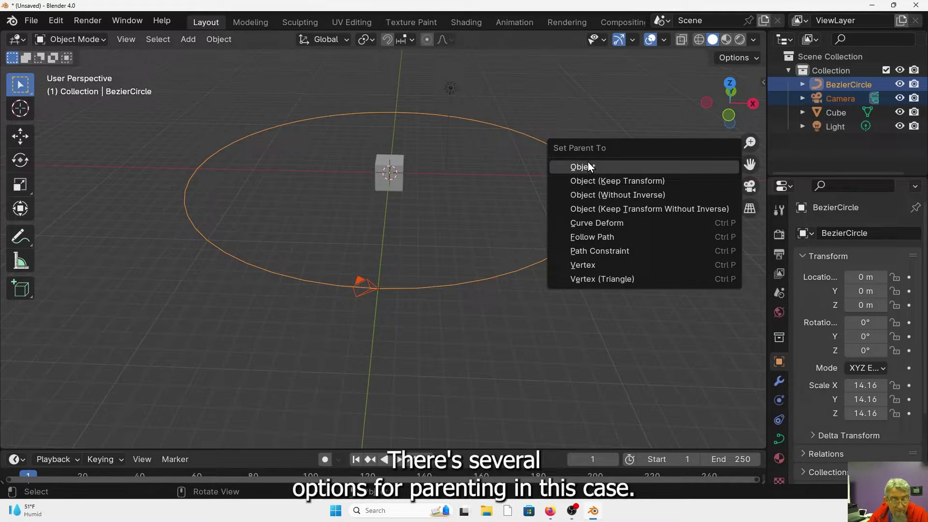
click(593, 238)
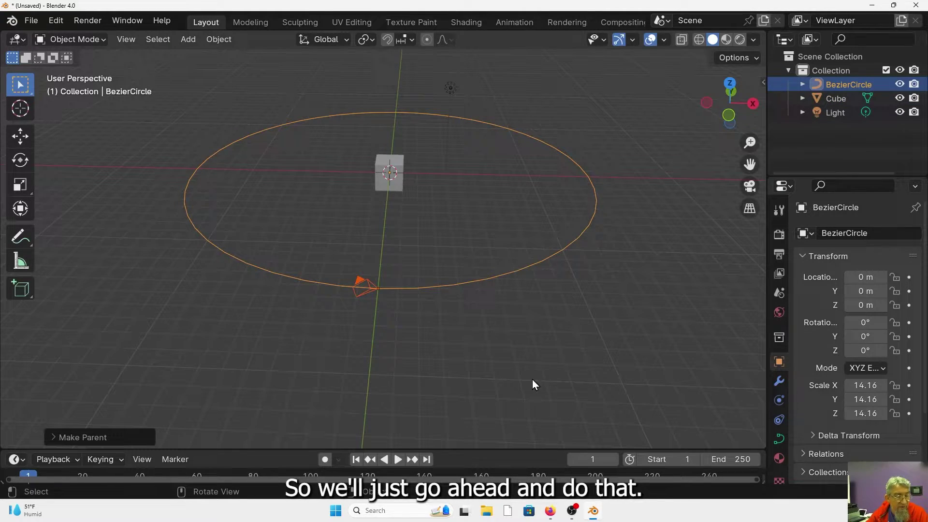
Step: Play the animation to check the camera's motion along the circle, and return to the first frame
click(402, 460)
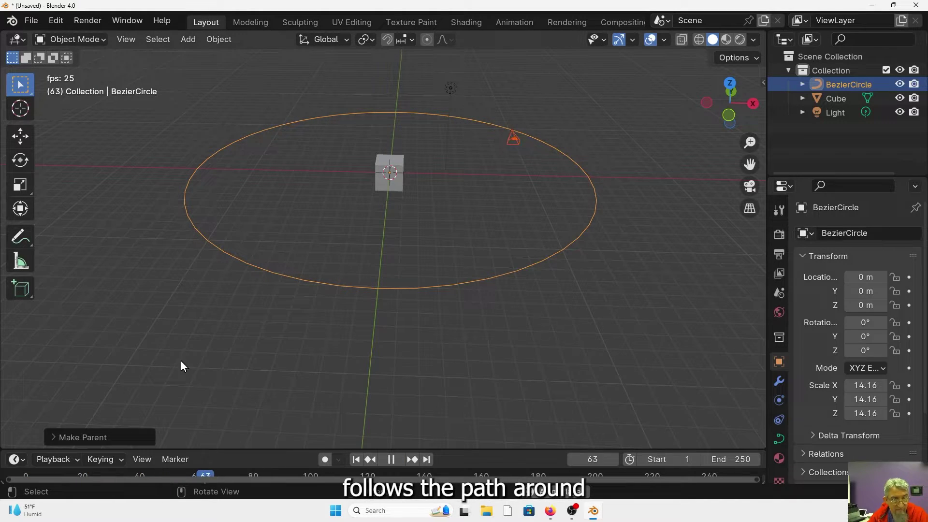
click(391, 459)
click(356, 459)
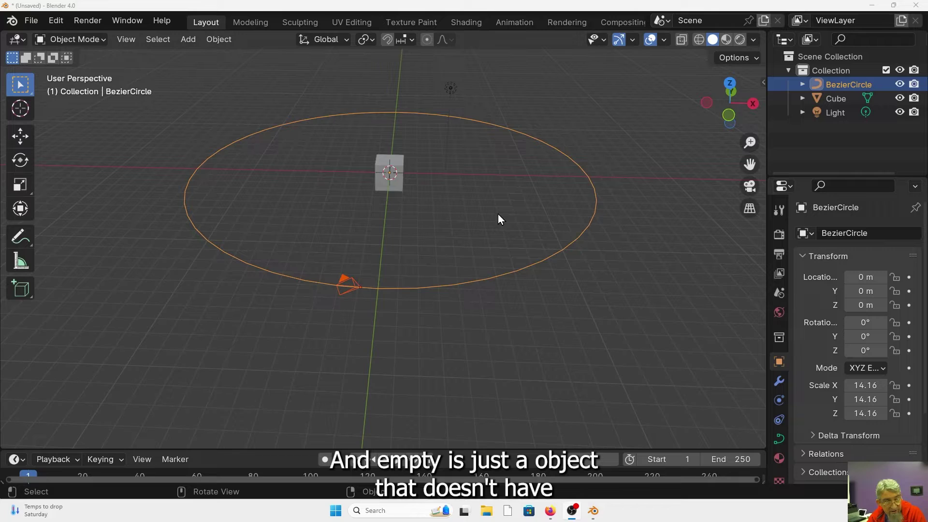
Step: Add a Plain Axes empty at the centre of the cube and scale it up to about 3.17
click(444, 234)
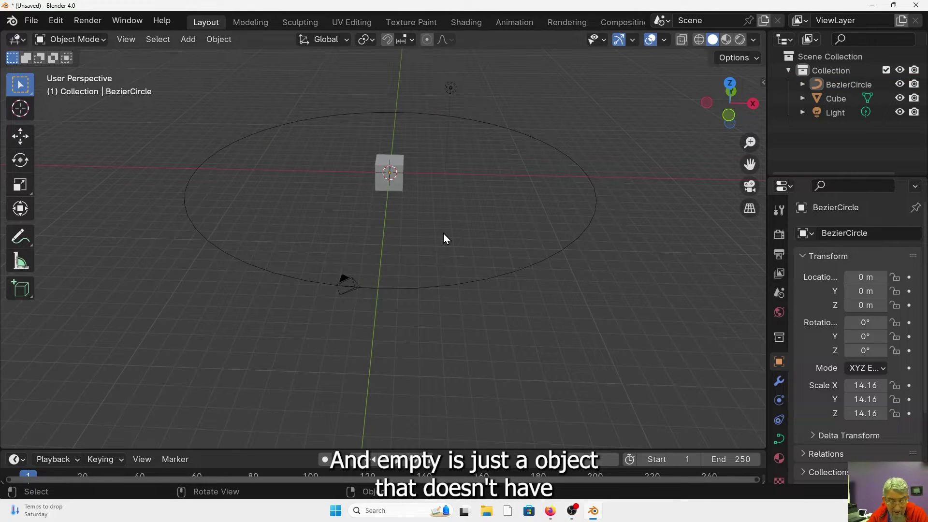
key(shift+a)
mouse_move(443, 233)
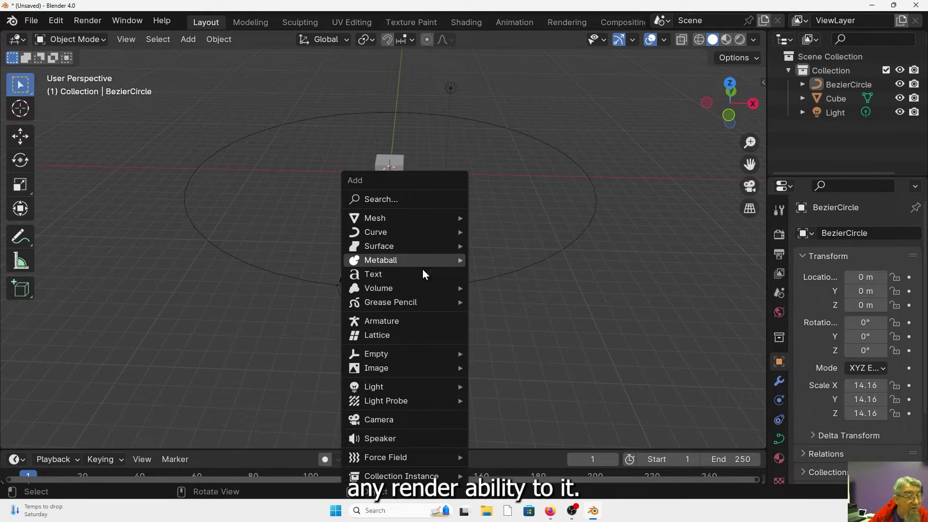
mouse_move(387, 356)
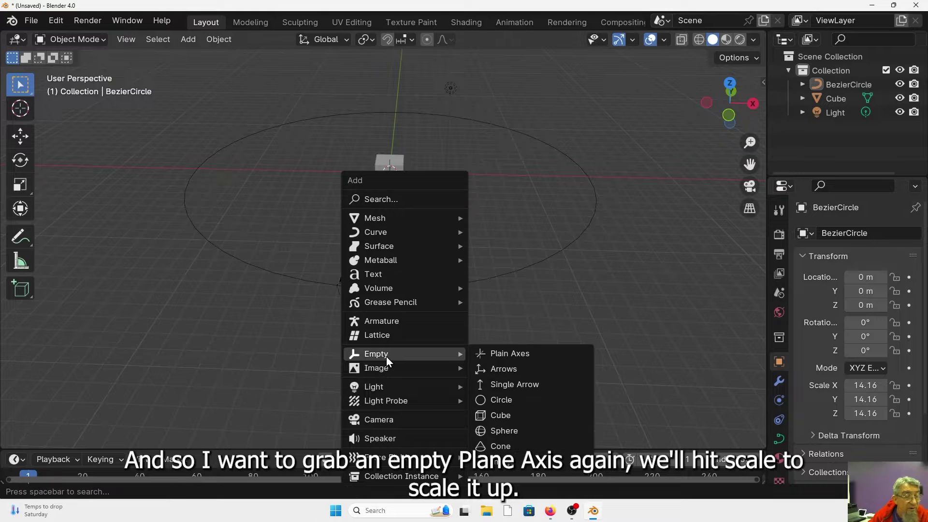
click(526, 355)
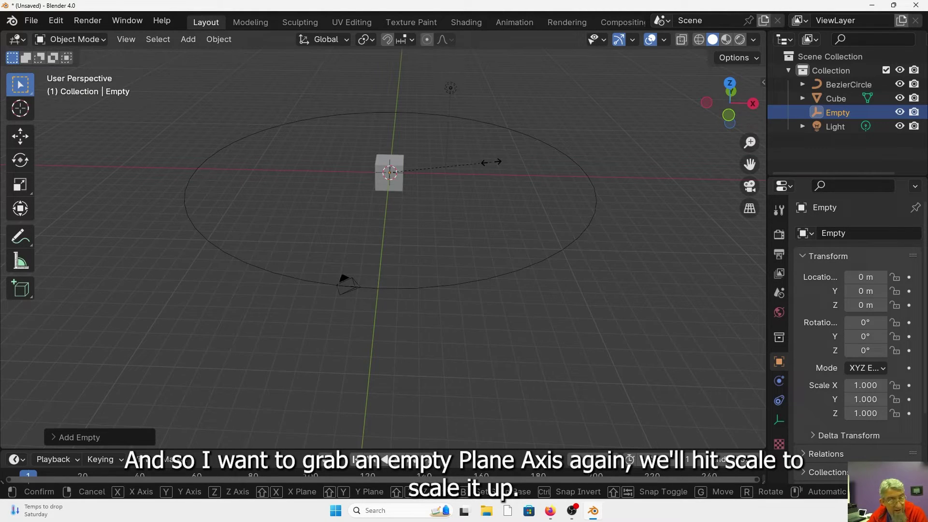
key(s)
click(407, 235)
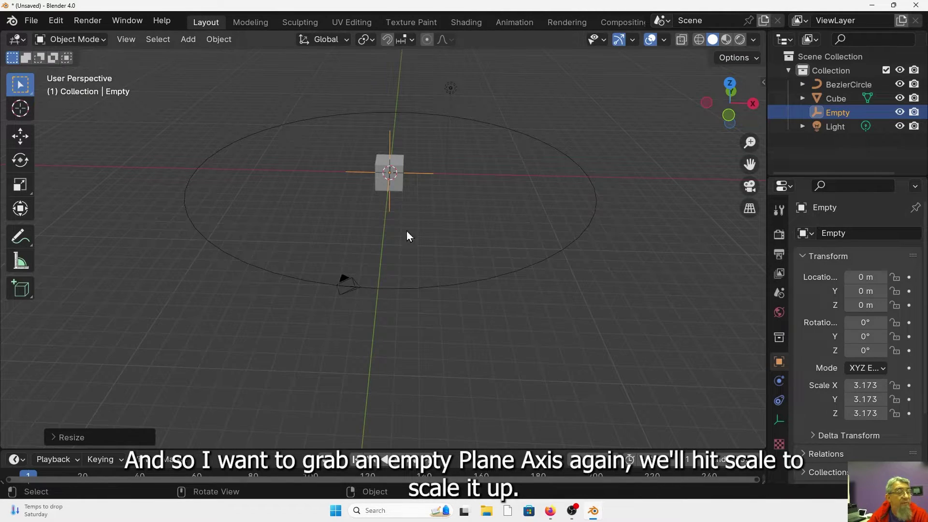
Step: Add a Track To constraint to the camera with the empty at the cube's centre as its target
click(346, 280)
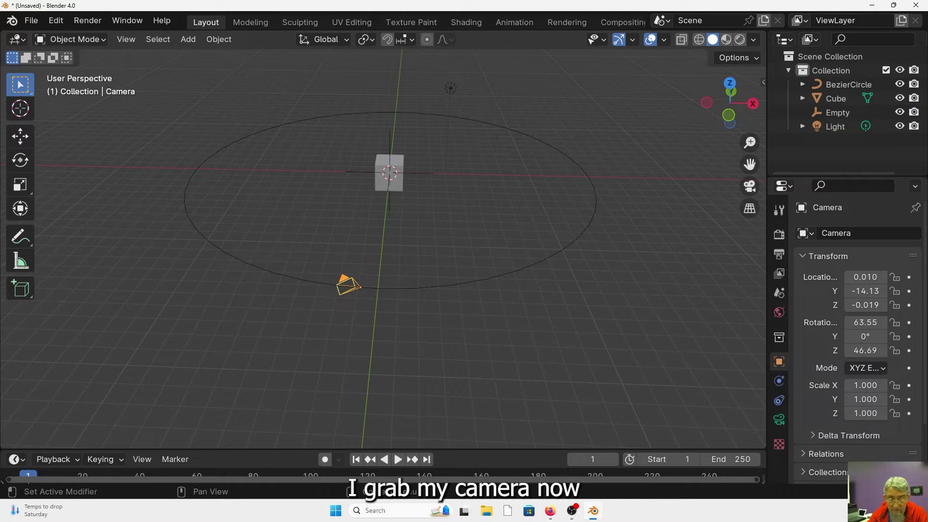
drag(766, 322, 706, 322)
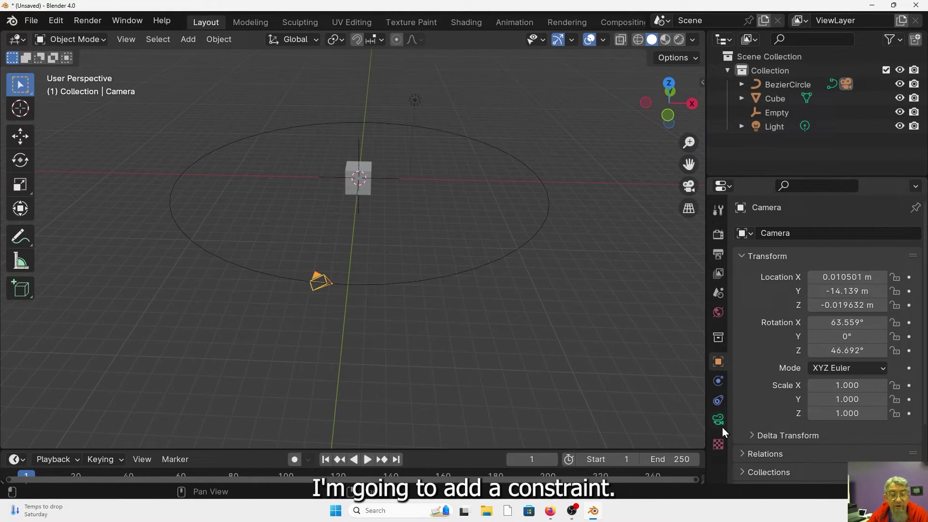
click(718, 401)
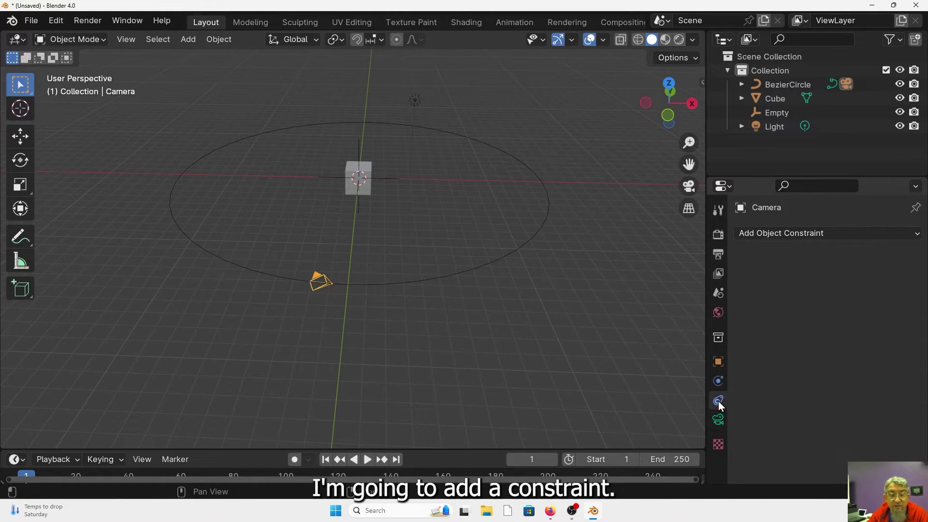
click(816, 233)
click(773, 332)
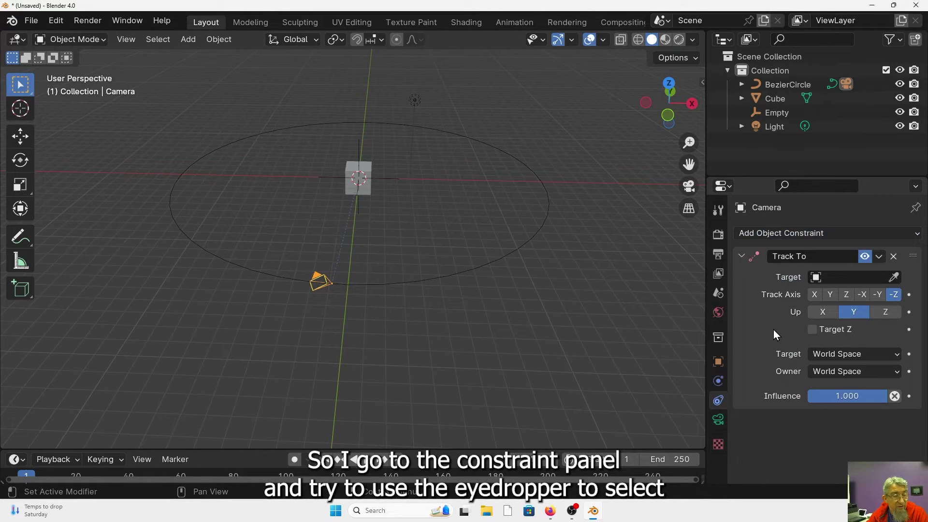
click(893, 277)
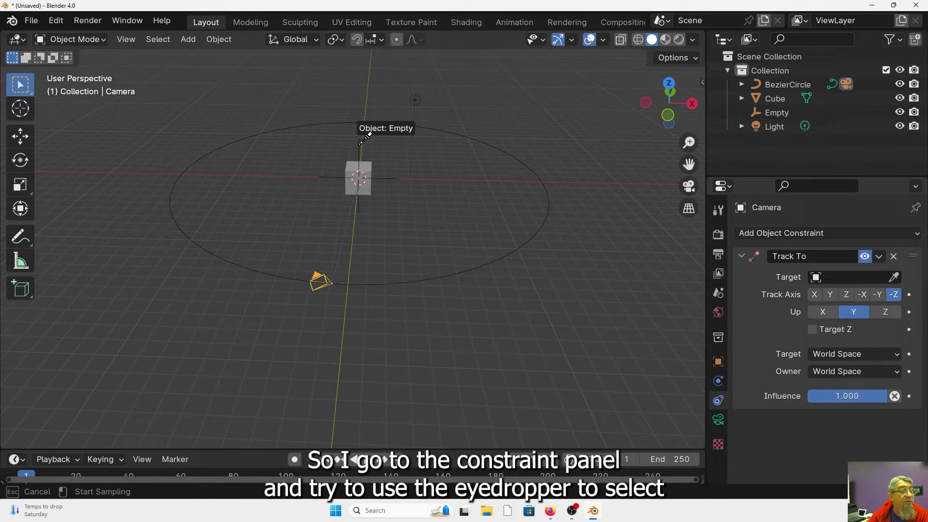
click(360, 141)
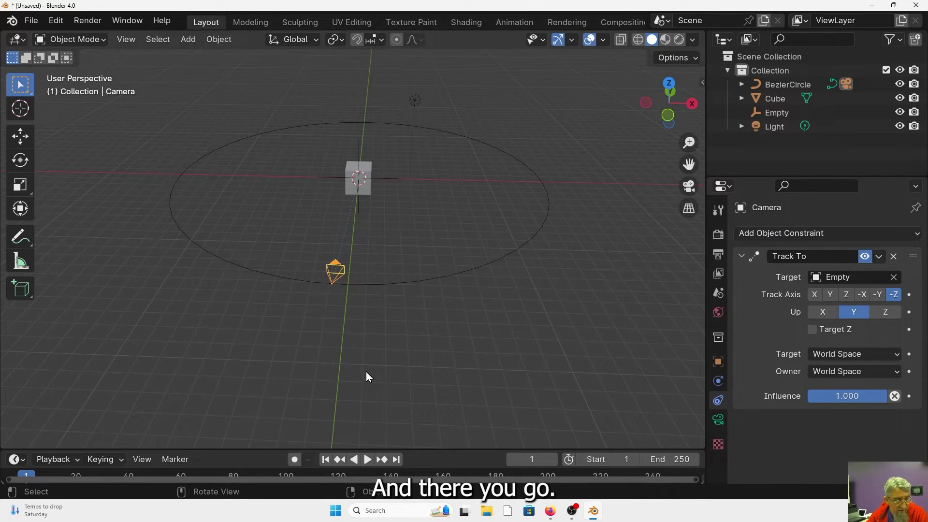
Step: Play the animation and try moving the empty along the Z axis to test the camera's tracking
click(371, 462)
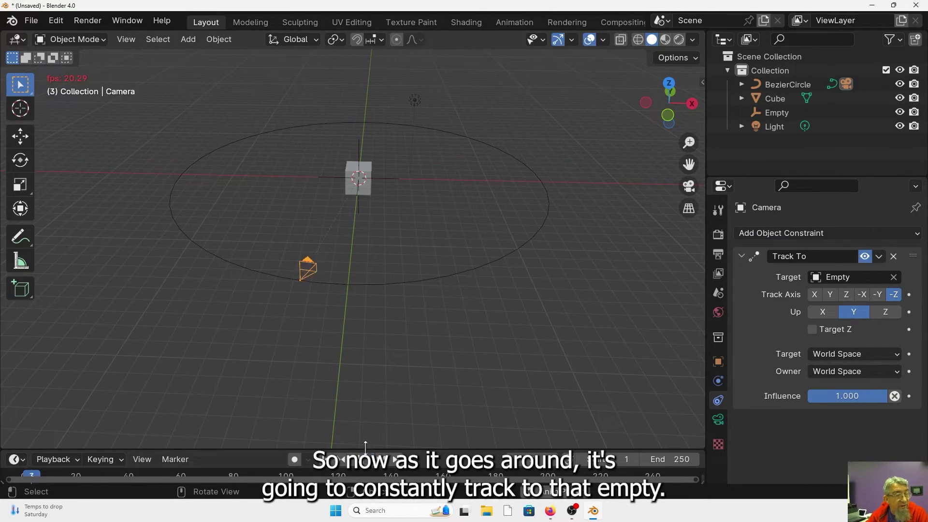
click(353, 174)
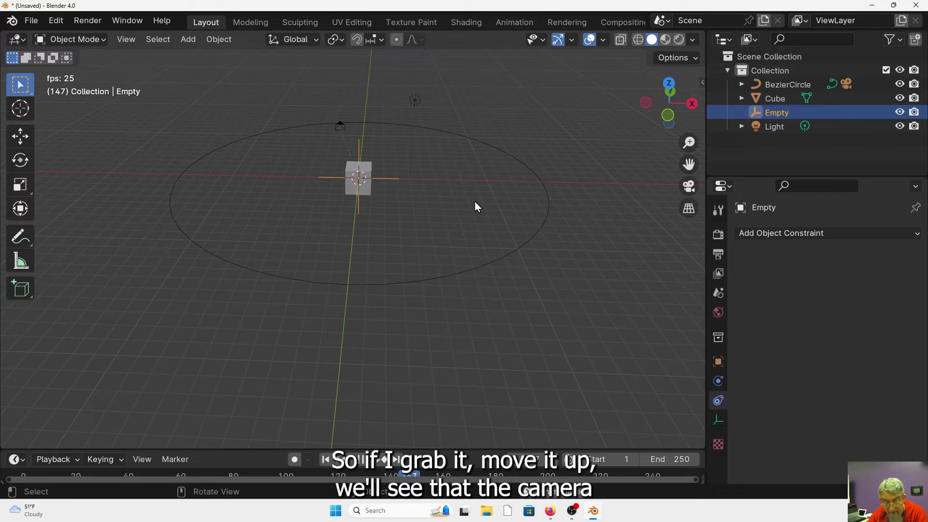
key(g)
key(z)
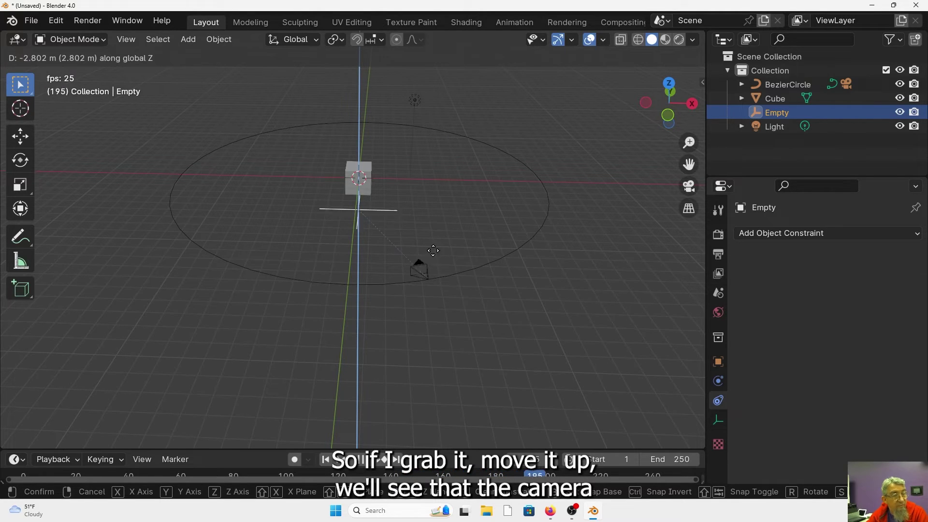
right_click(400, 197)
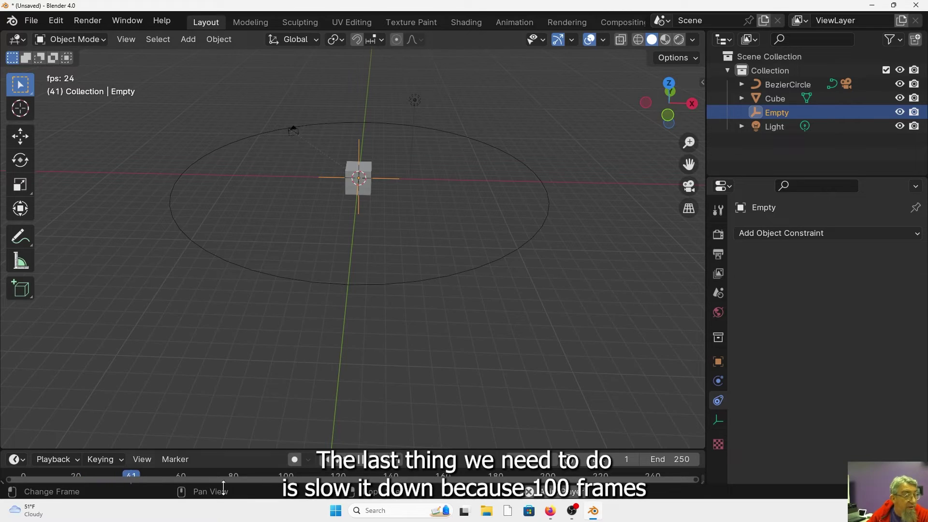
Step: Enlarge the timeline area, and stop the playback with the current frame set back to 0
drag(449, 452, 290, 370)
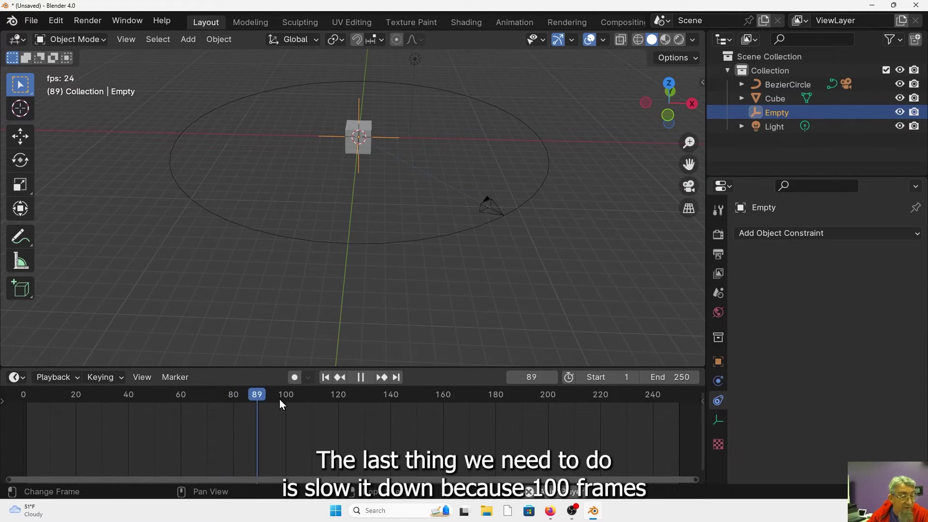
click(361, 377)
drag(329, 396, 23, 425)
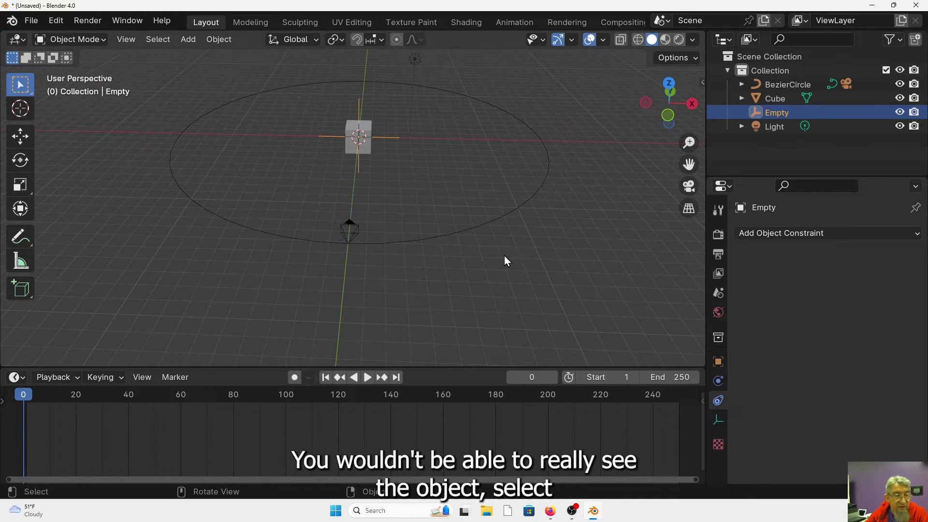
Step: Set the Bezier circle's Path Animation length to 250 frames
click(456, 234)
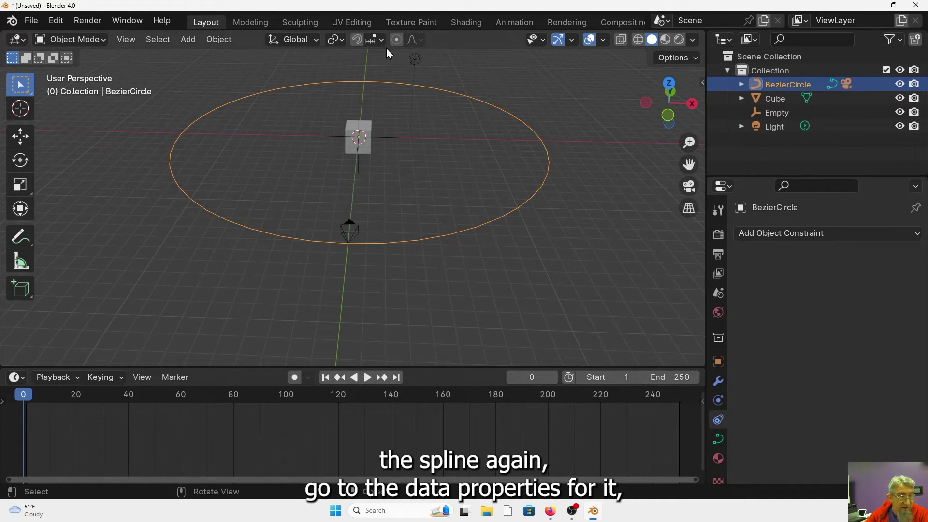
click(718, 439)
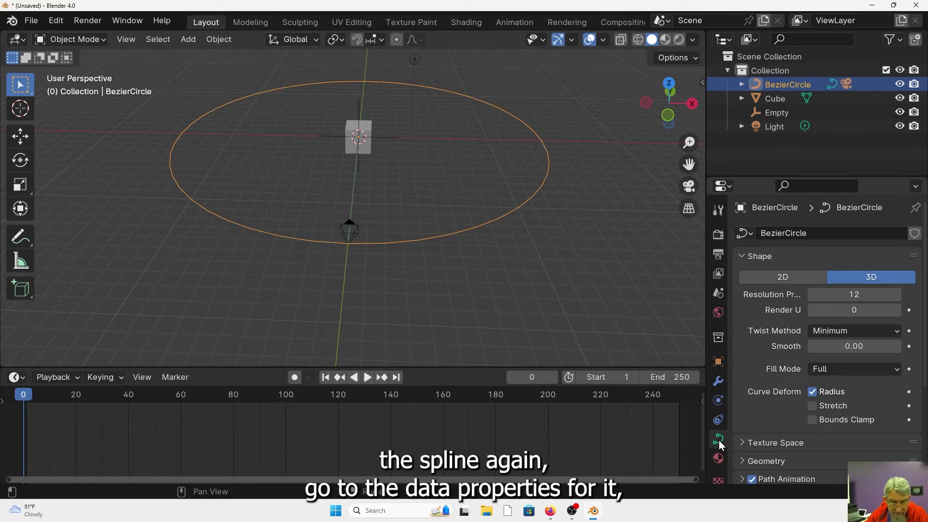
scroll(880, 408, down, 3)
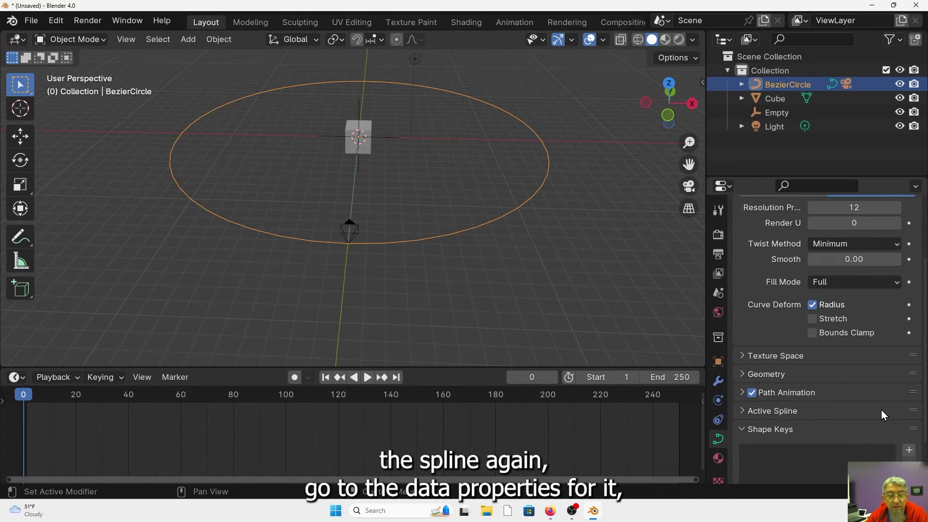
click(789, 392)
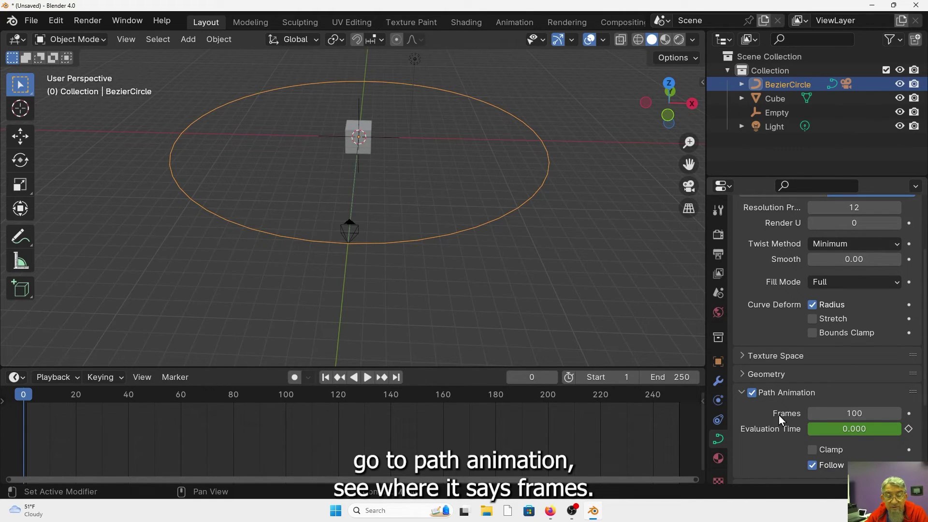
click(874, 414)
text(250)
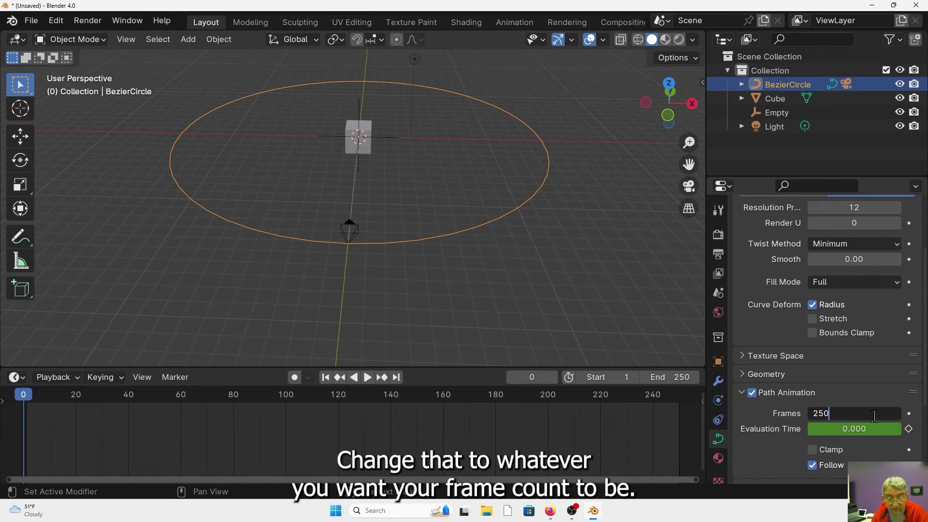
key(Return)
Step: Play the animation and check the orbit around the cube through the camera view, then return to the perspective view
click(366, 378)
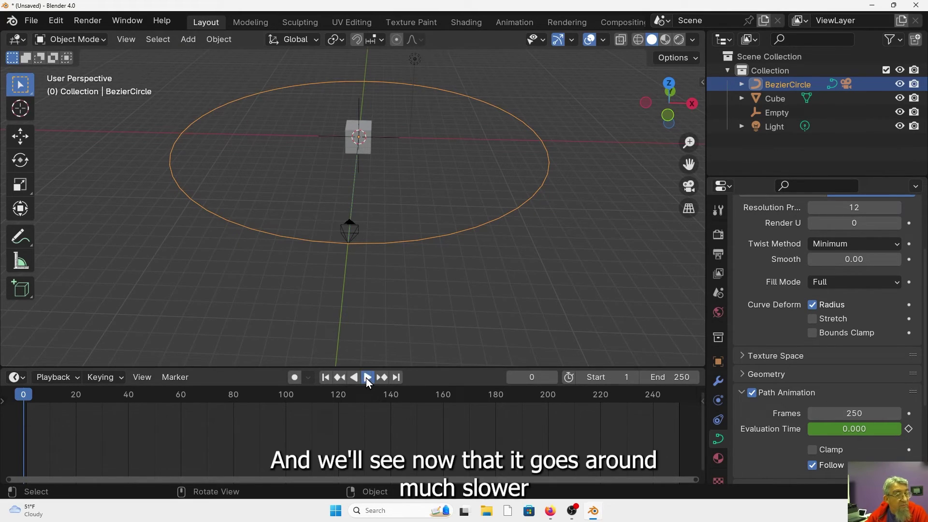
click(690, 187)
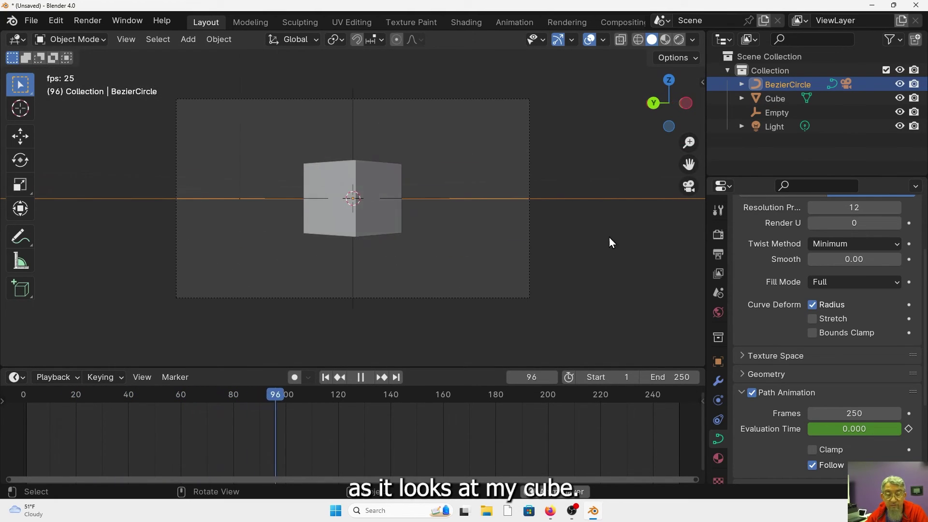
click(690, 187)
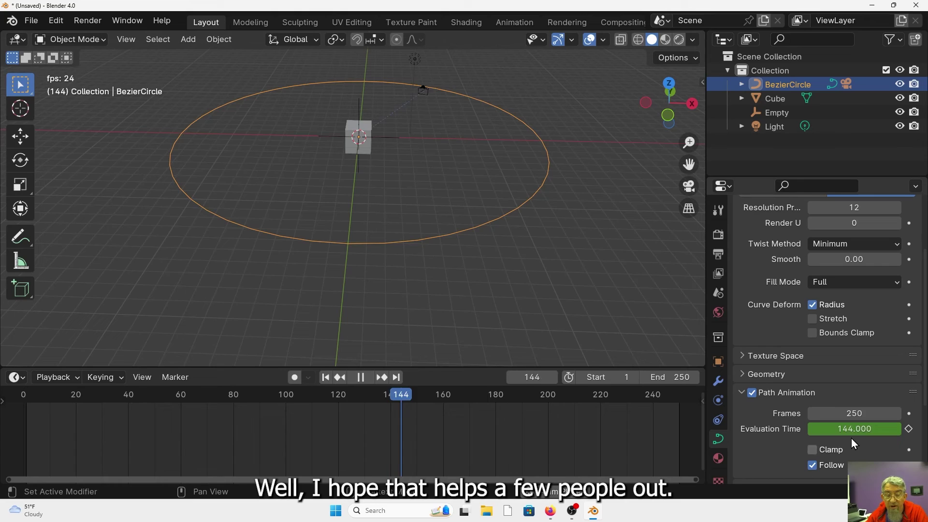